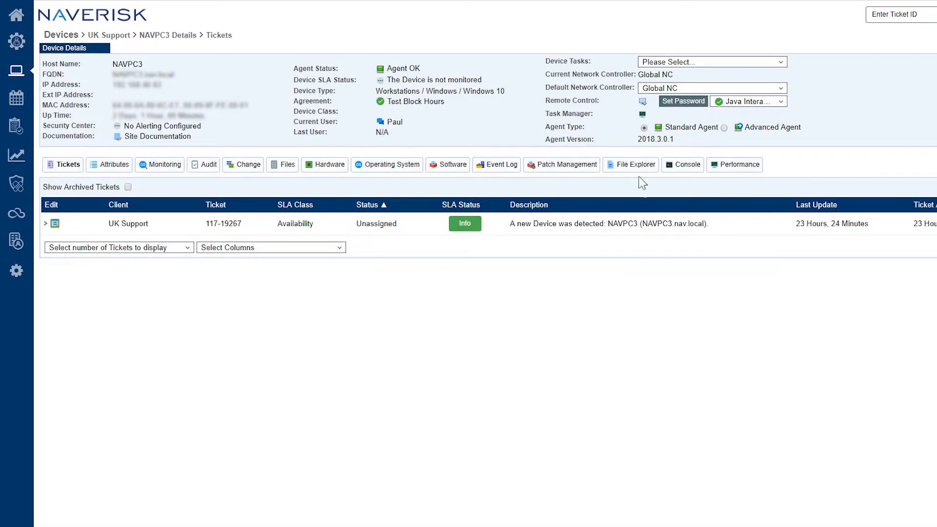
# - Start a Java Interactive VNC remote control session to NAVPC3 from its device details, authenticating with the VNC password
pyautogui.click(641, 102)
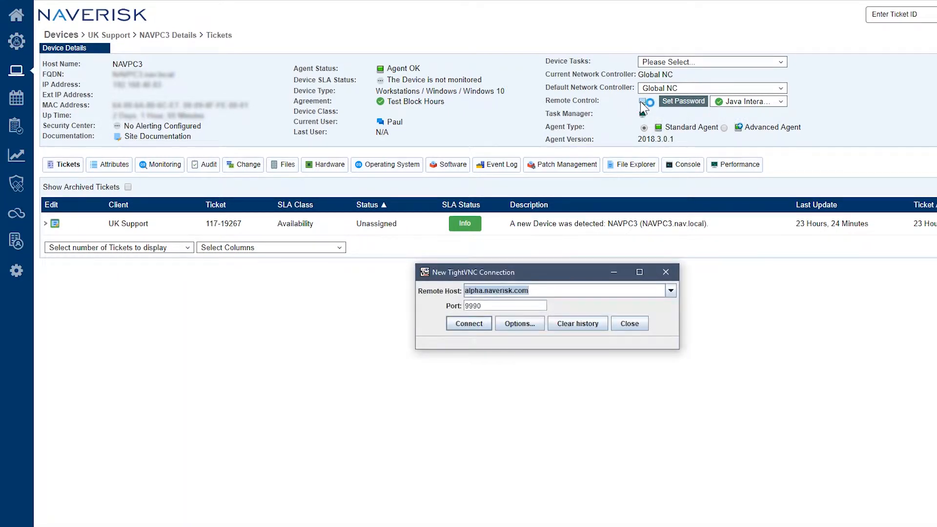
pyautogui.click(474, 325)
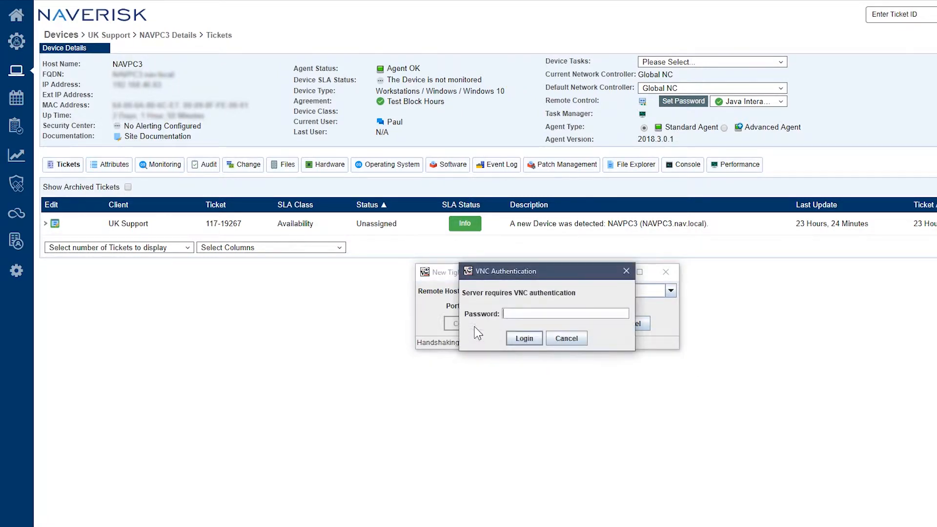
pyautogui.write('****')
pyautogui.press('Return')
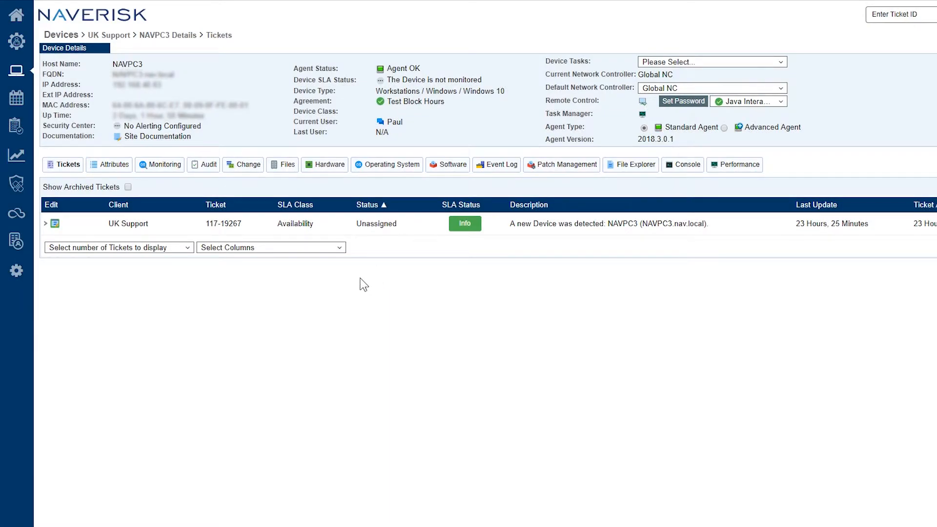
# - Return to the device list and start a remote control connection to NAVPC3 directly from its row
pyautogui.click(57, 35)
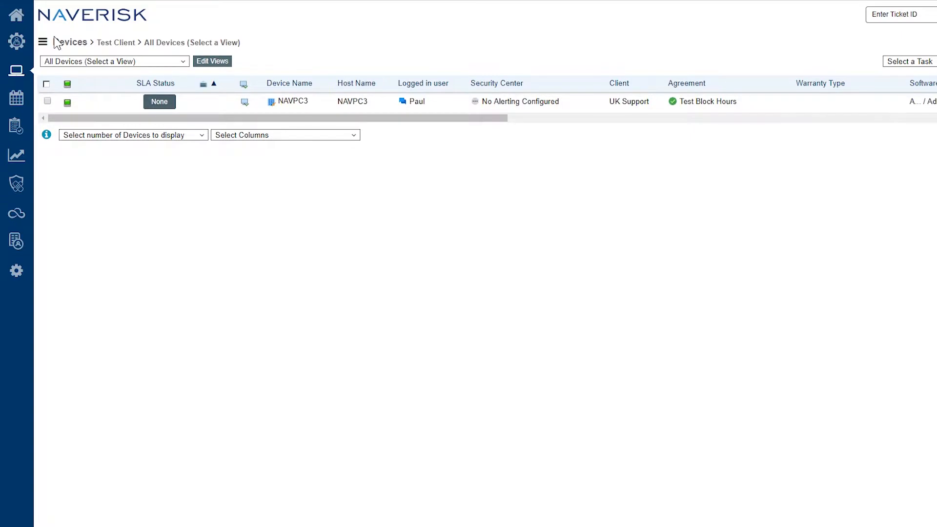
pyautogui.click(247, 102)
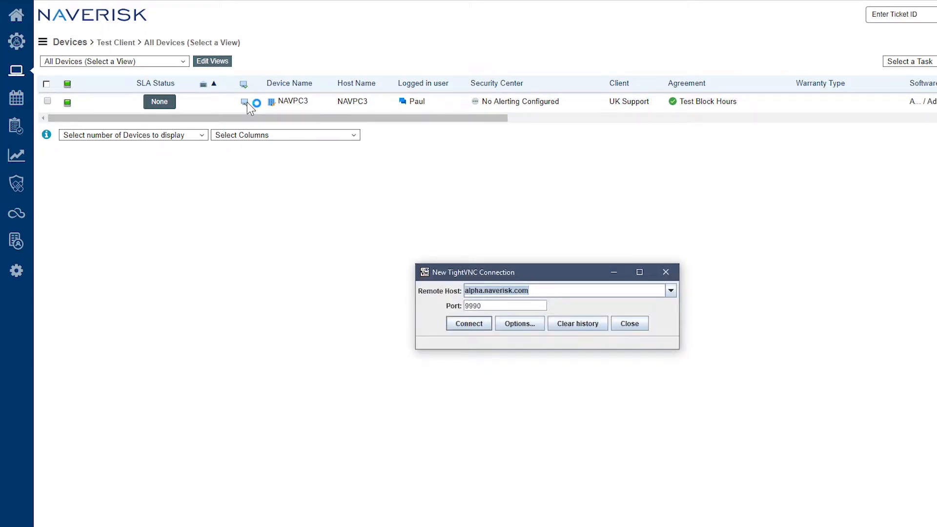
pyautogui.click(480, 323)
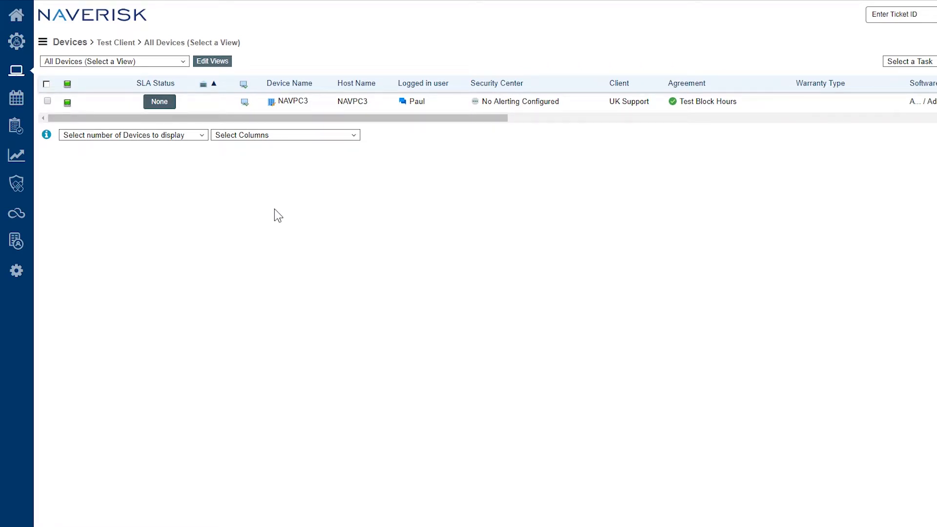
# - In the Remote Control settings for Test Client, allow RDP and ScreenConnect as additional remote control methods
pyautogui.click(17, 271)
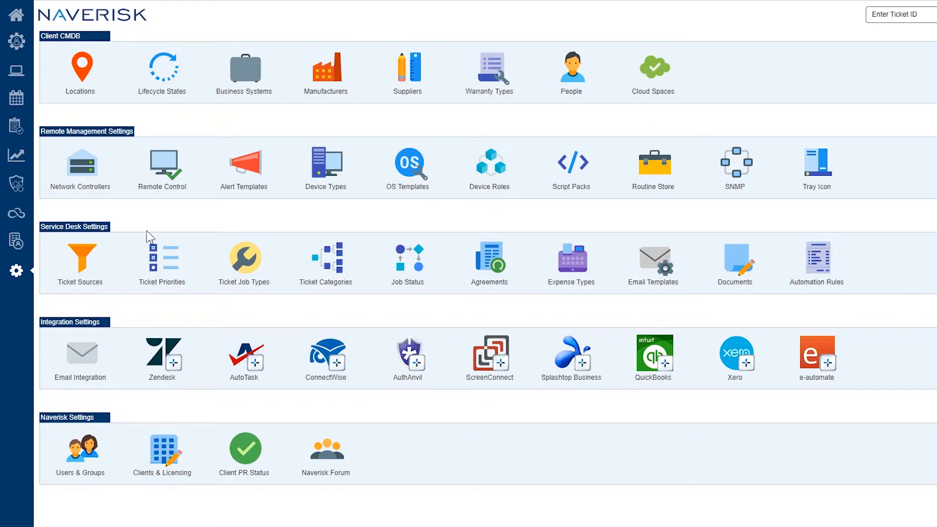
pyautogui.click(165, 169)
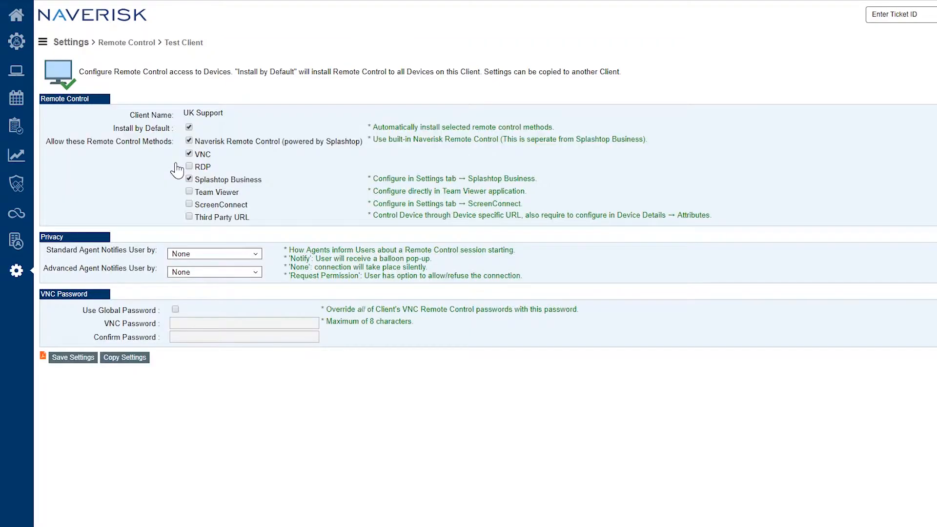
pyautogui.click(43, 42)
pyautogui.click(72, 82)
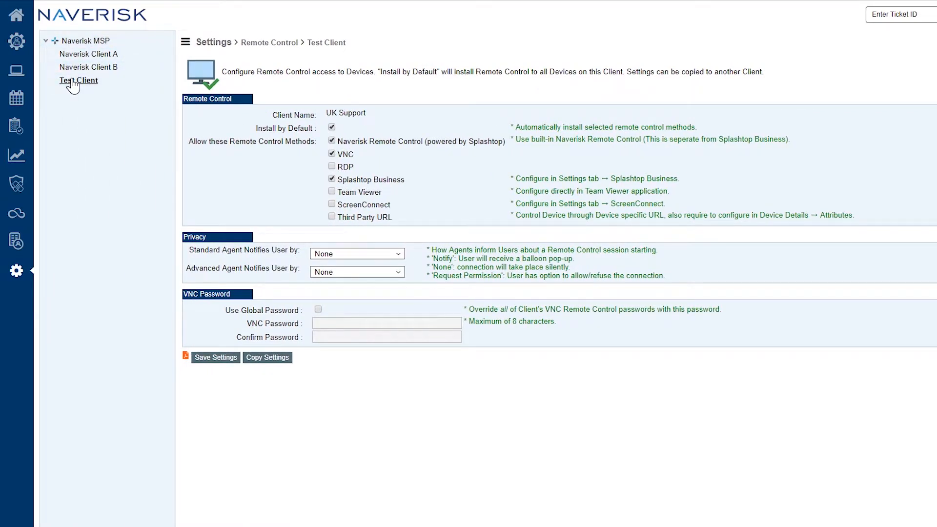
pyautogui.click(186, 41)
pyautogui.click(189, 167)
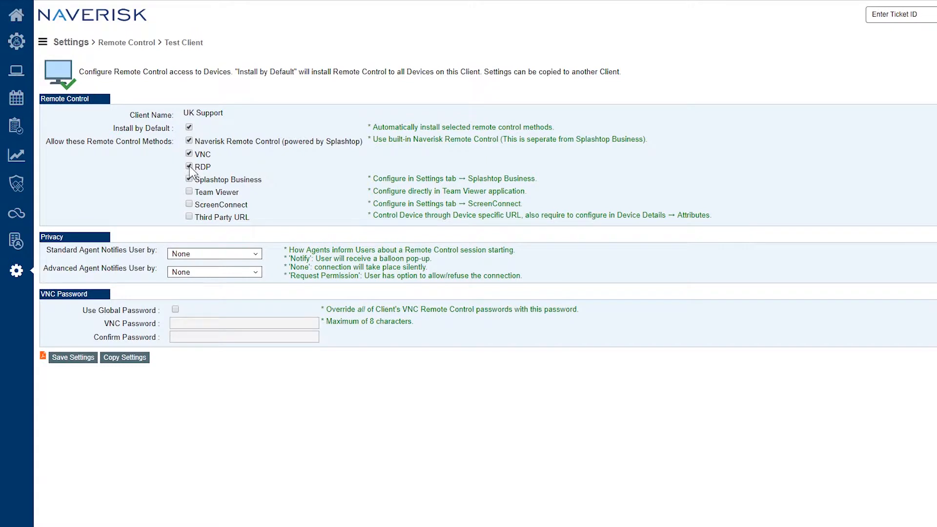
pyautogui.click(189, 205)
# - Set the Standard Agent user notification to Request Permission and the Advanced Agent notification to Notify (Balloon)
pyautogui.click(259, 255)
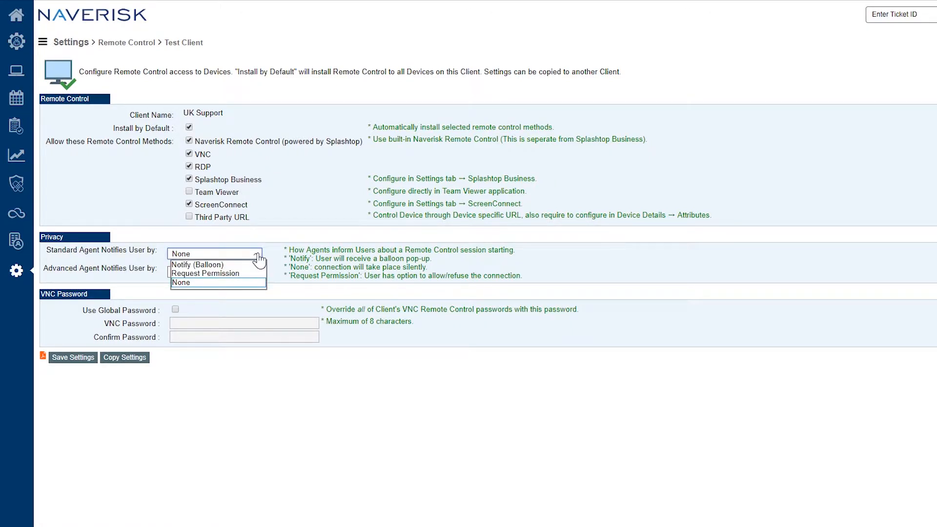
pyautogui.click(244, 272)
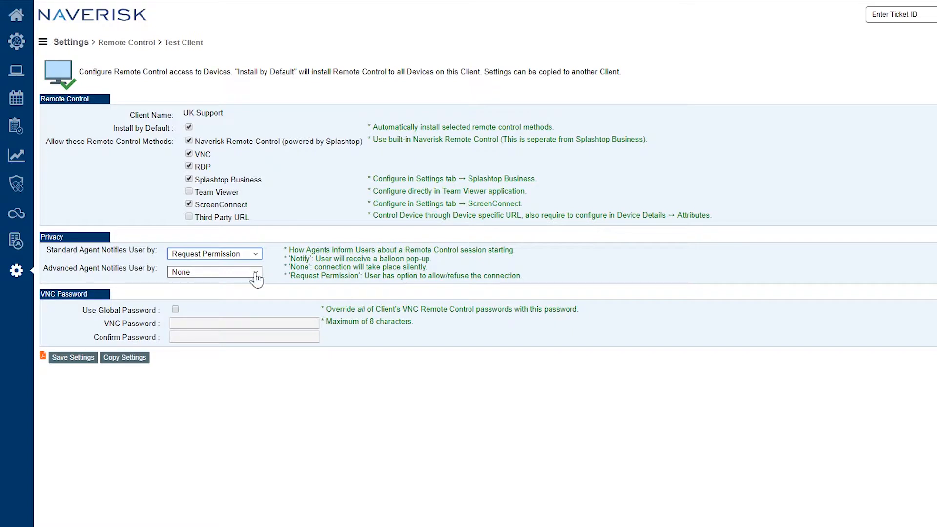
pyautogui.click(245, 272)
pyautogui.click(238, 282)
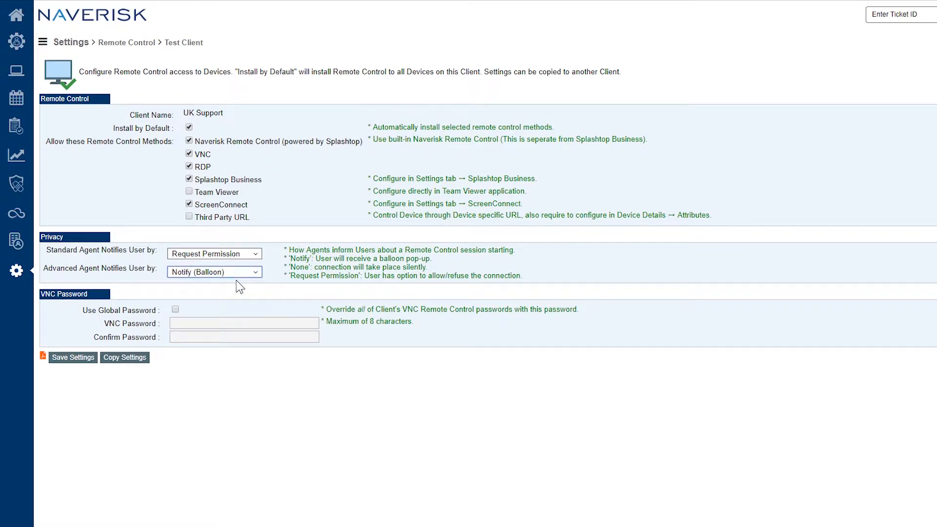
# - Enable the global VNC password, accept overwriting existing ones, enter and confirm the VNC password, and save the Remote Control settings
pyautogui.click(175, 309)
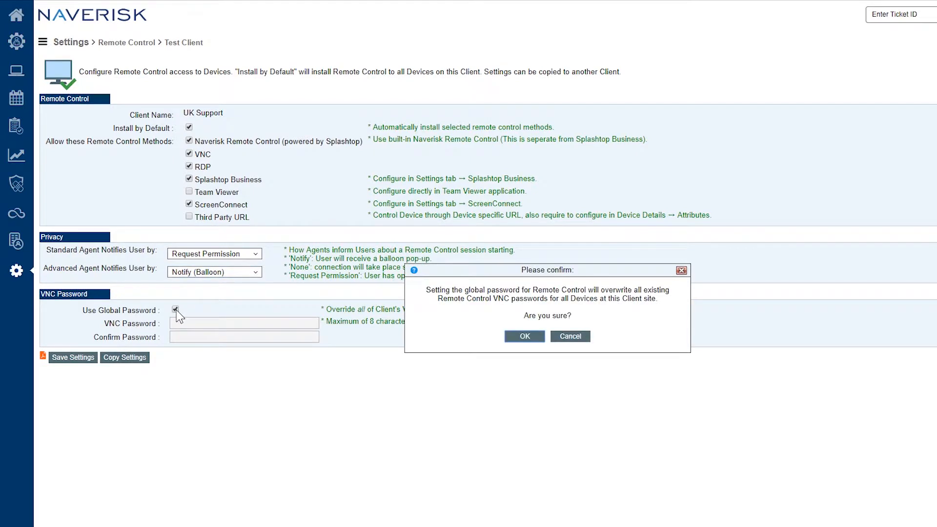
pyautogui.click(523, 336)
pyautogui.click(233, 320)
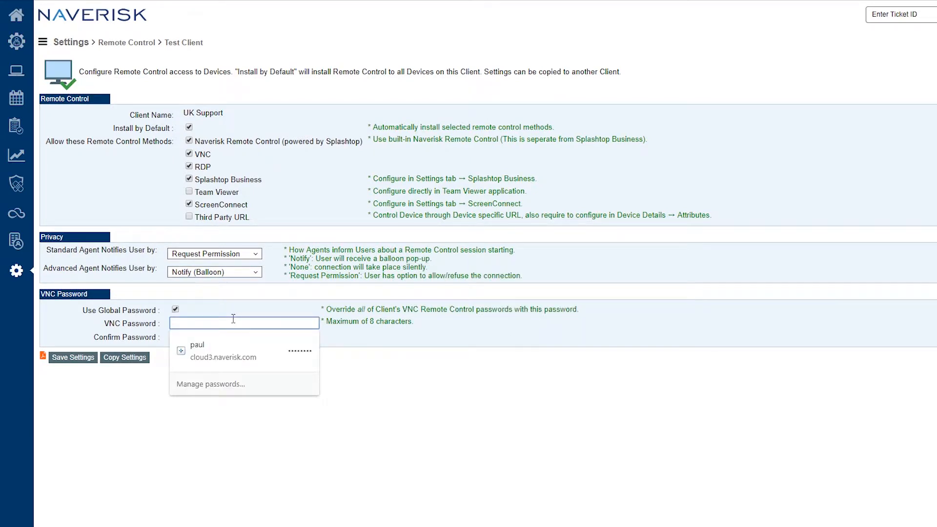
pyautogui.write('••••')
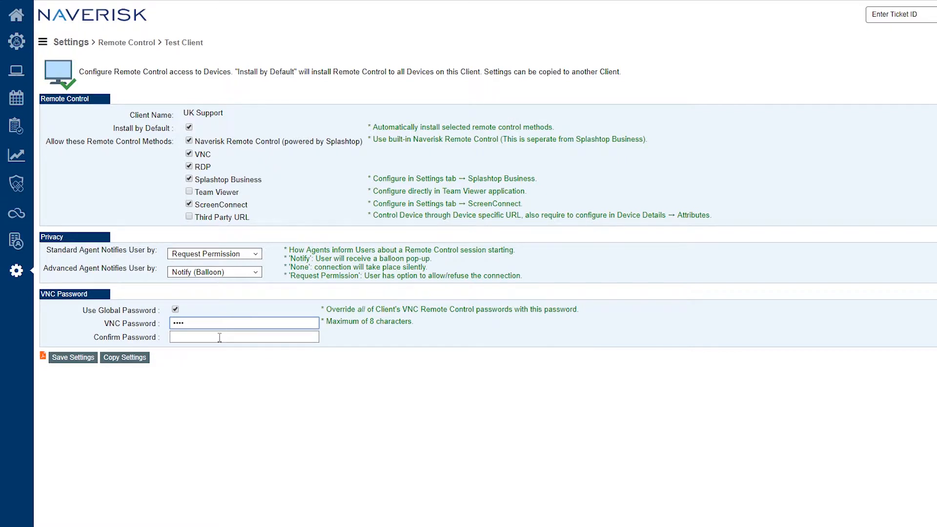
pyautogui.click(218, 337)
pyautogui.write('••••')
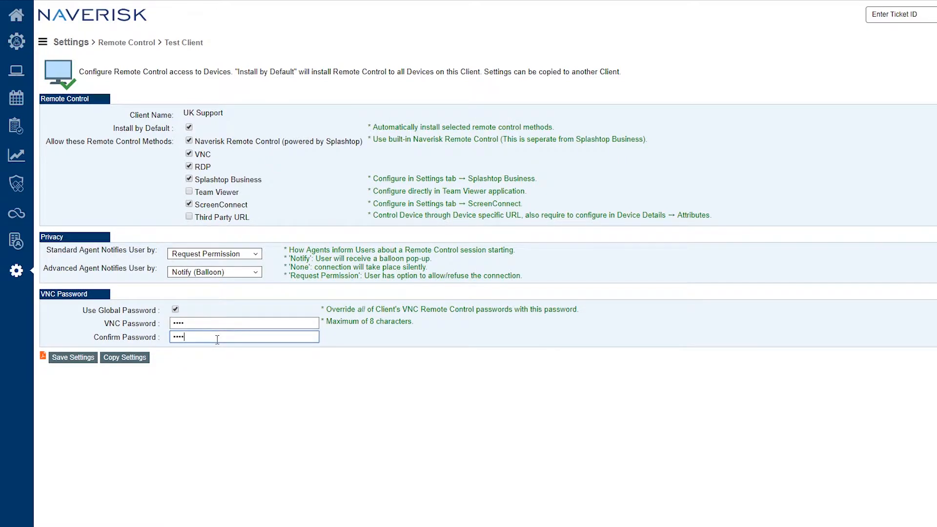
pyautogui.click(66, 359)
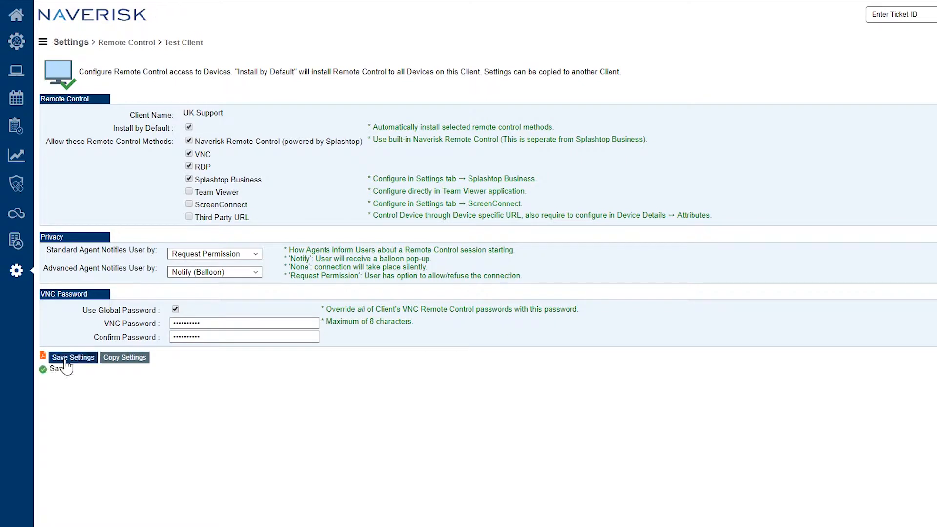
# - Open the Splashtop Business integration settings, and open the Deployment page in the Splashtop web console
pyautogui.click(78, 43)
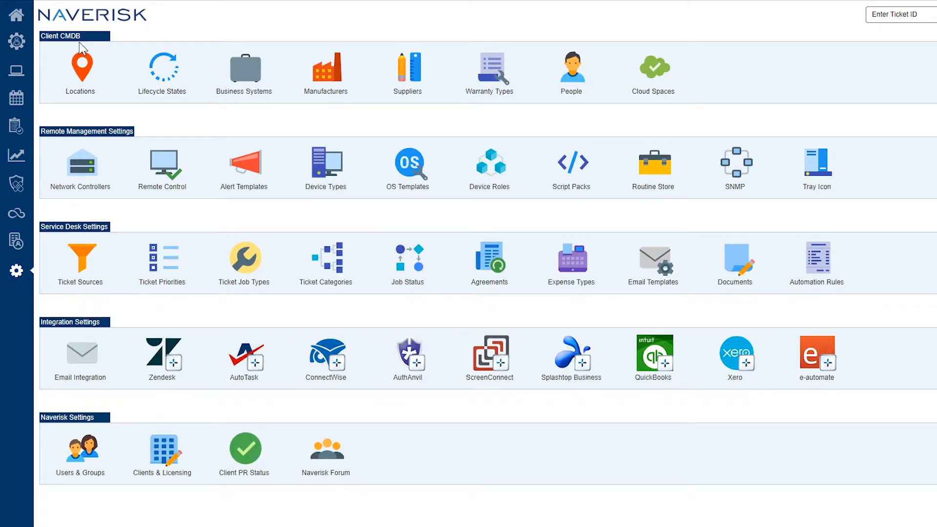
pyautogui.click(578, 371)
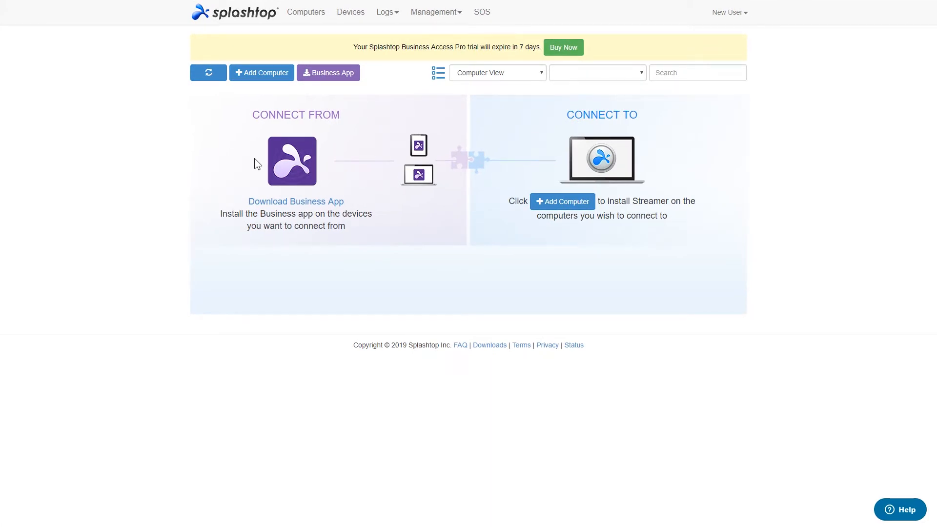
pyautogui.click(456, 21)
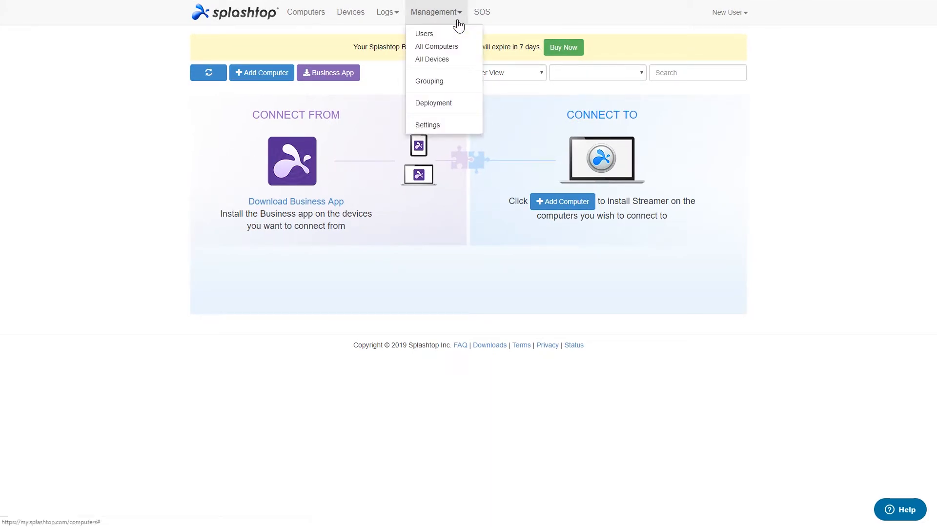
pyautogui.click(436, 106)
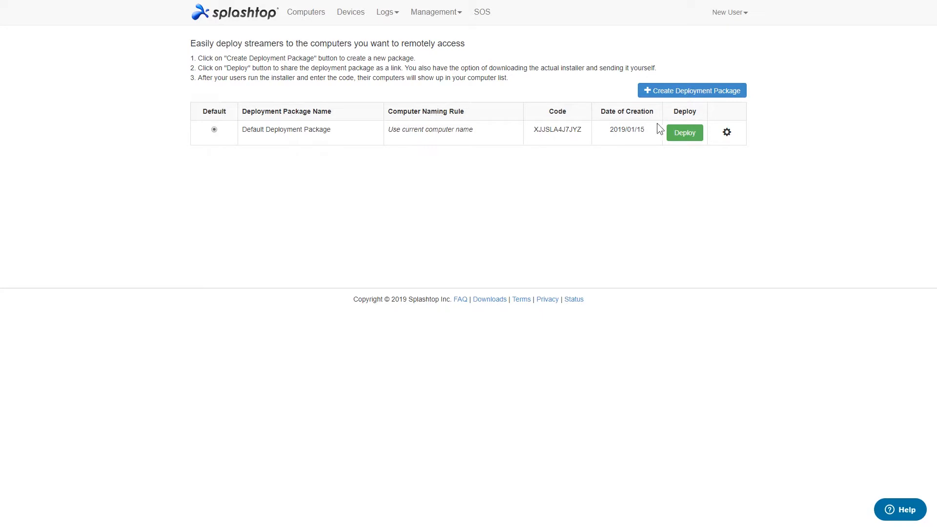
# - Create a deployment package named Test Client with the default options and make it the default package
pyautogui.click(683, 94)
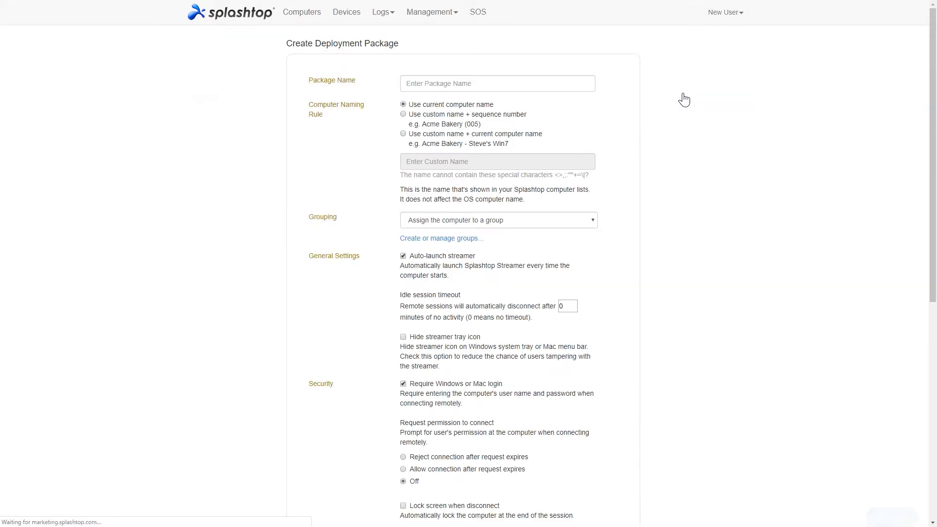
pyautogui.click(480, 90)
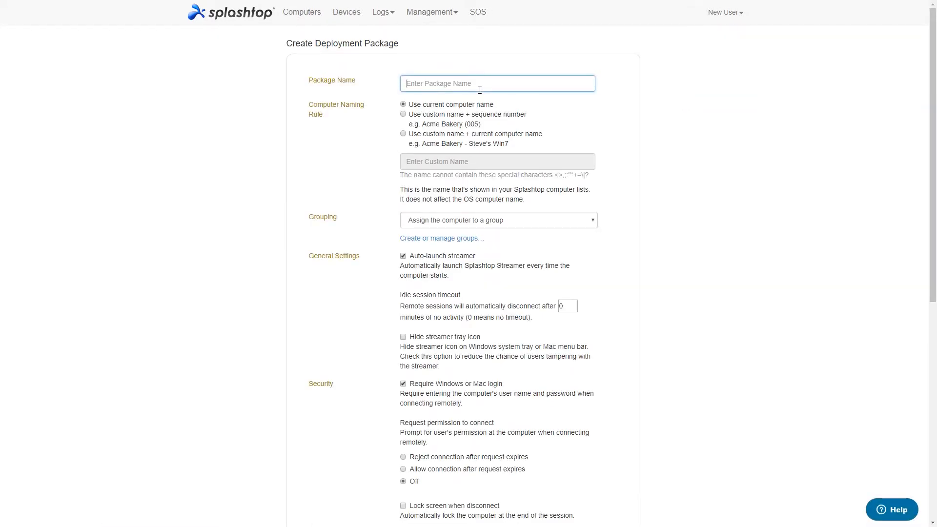
pyautogui.write('Test Client')
pyautogui.moveTo(932, 215); pyautogui.dragTo(935, 451)
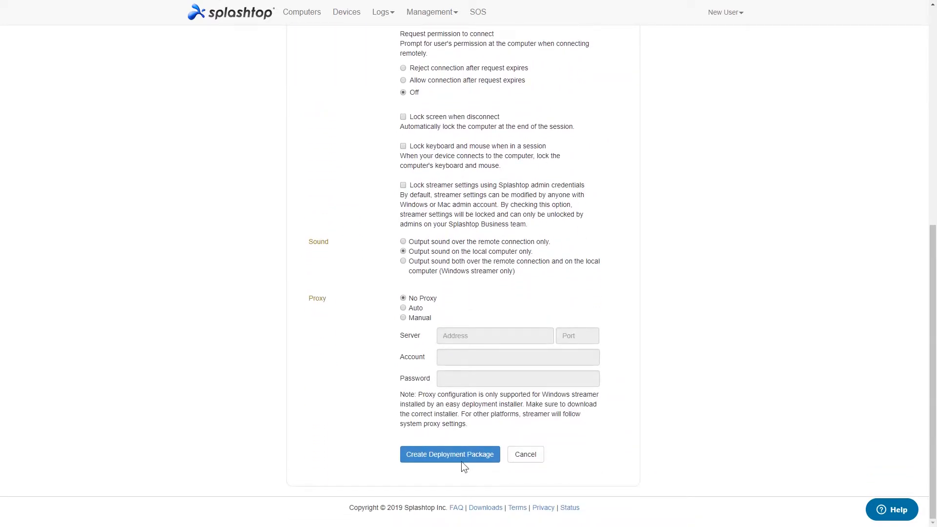
pyautogui.click(447, 454)
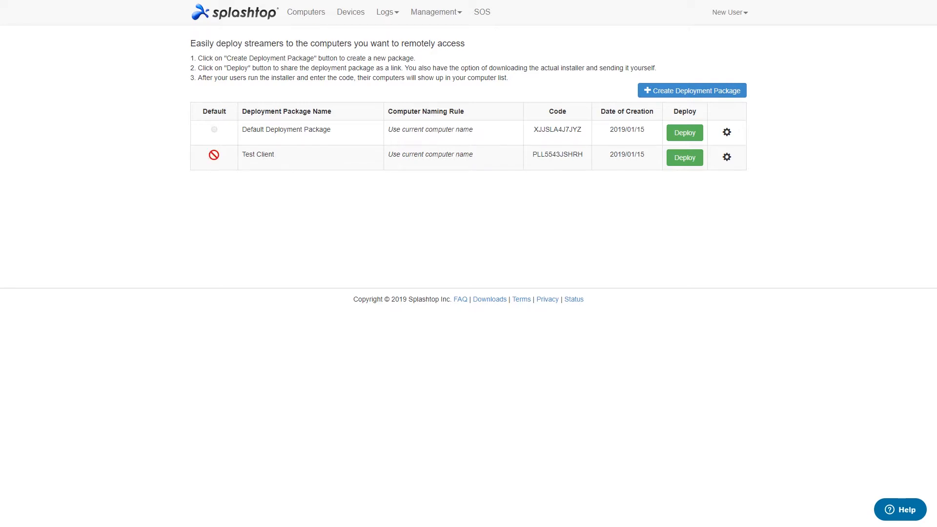
pyautogui.click(213, 155)
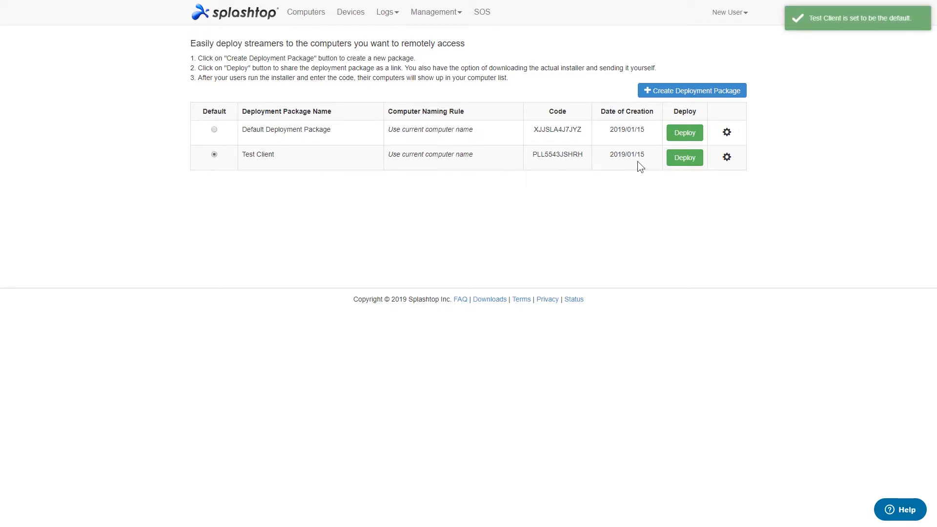
# - Copy the Test Client package's deployment code into Naverisk's Splashtop integration settings for Test Client and save
pyautogui.moveTo(583, 153); pyautogui.dragTo(535, 154)
pyautogui.hotkey('ctrl', 'c')
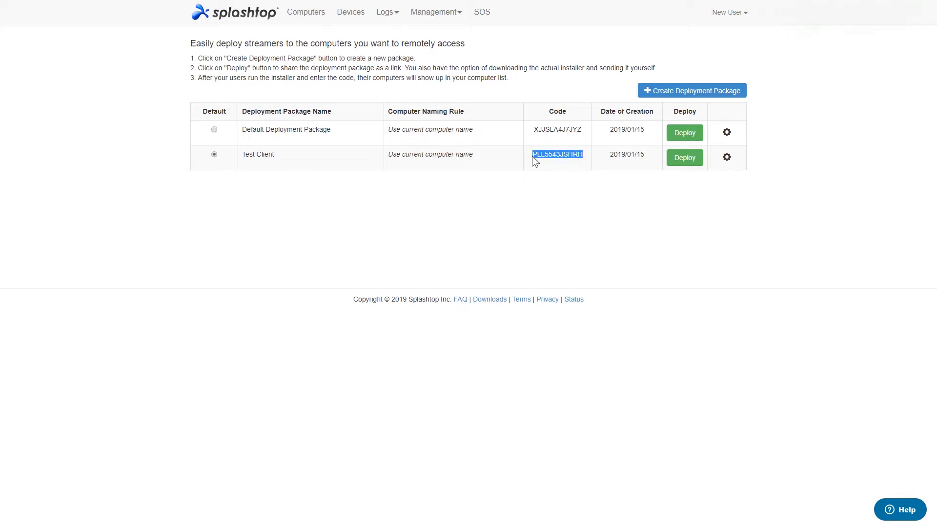
pyautogui.hotkey('ctrl', 'Tab')
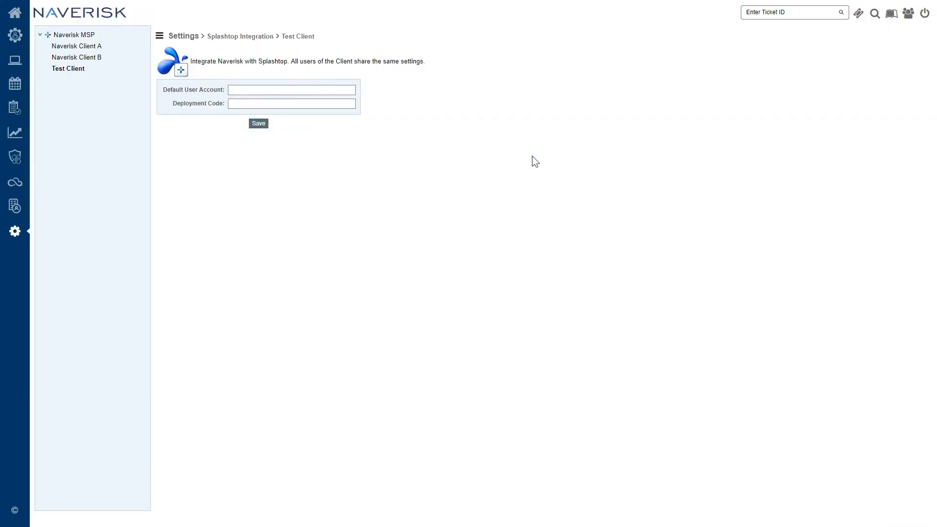
pyautogui.click(254, 104)
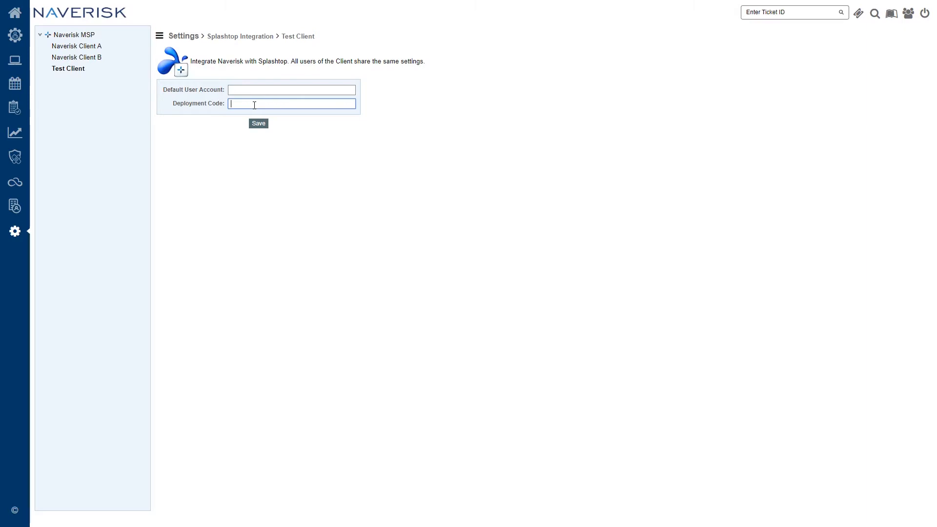
pyautogui.hotkey('ctrl', 'v')
pyautogui.click(258, 125)
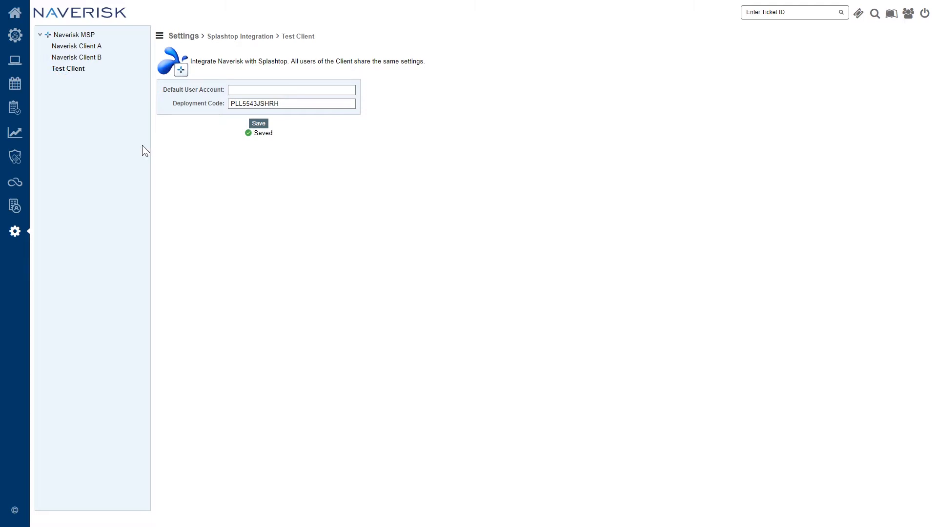
# - Open the device details of NAVPC3 and set its remote control method to Splashtop Business
pyautogui.click(24, 65)
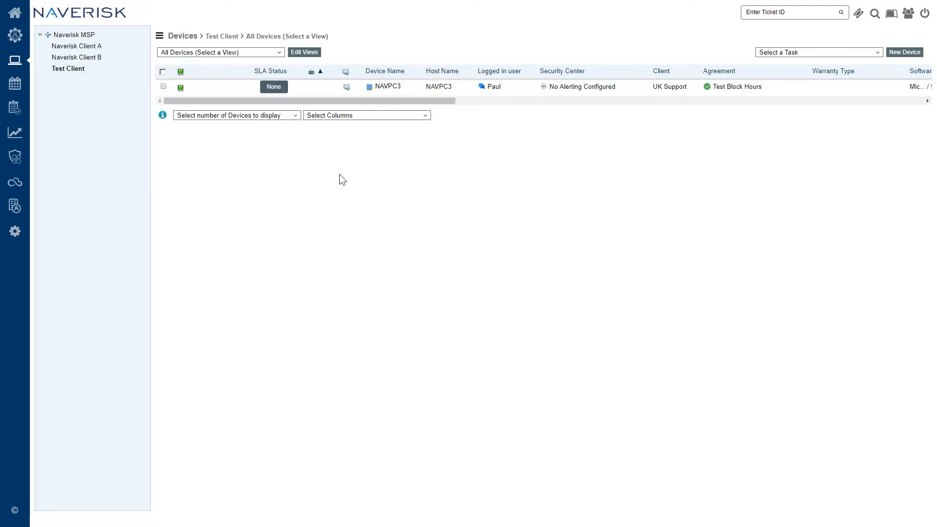
pyautogui.click(389, 90)
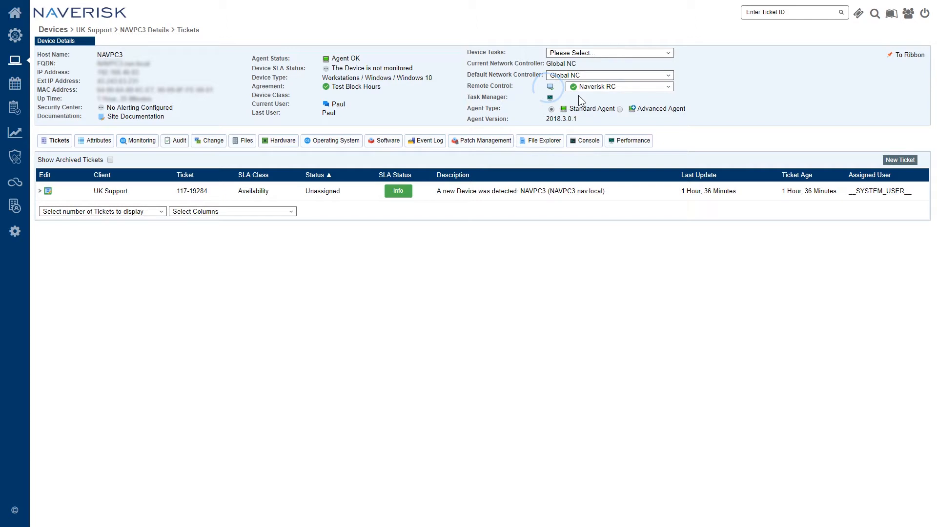
pyautogui.click(668, 87)
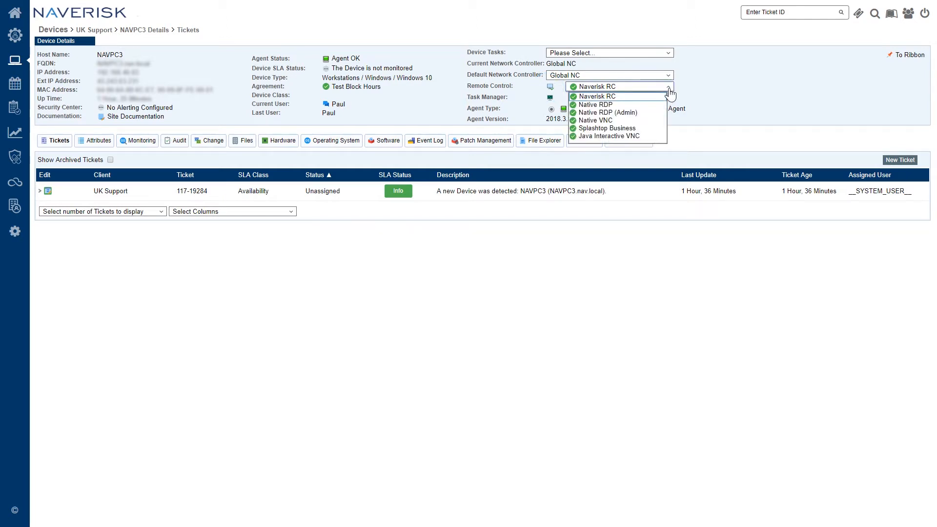
pyautogui.click(626, 128)
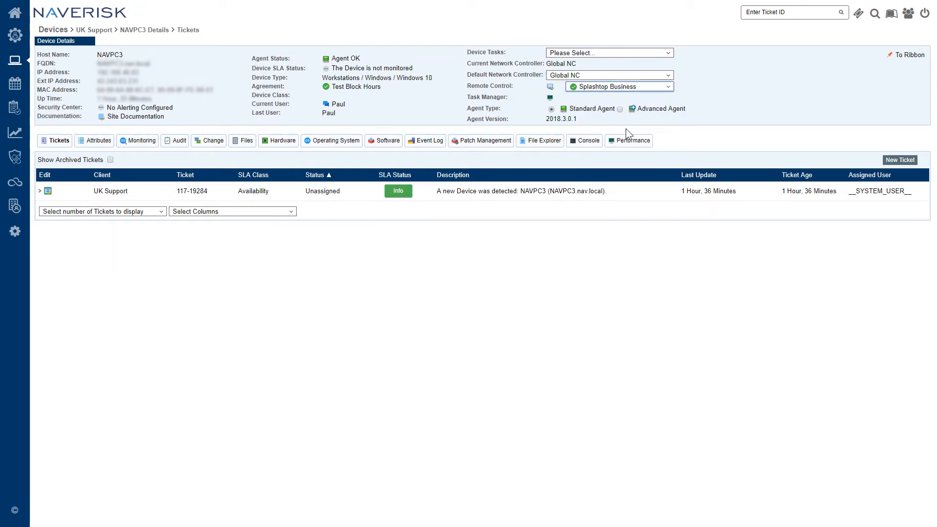
# - Open and close a Splashtop Business remote session to NAVPC3, and set the device's remote control method to Naverisk RC
pyautogui.click(550, 87)
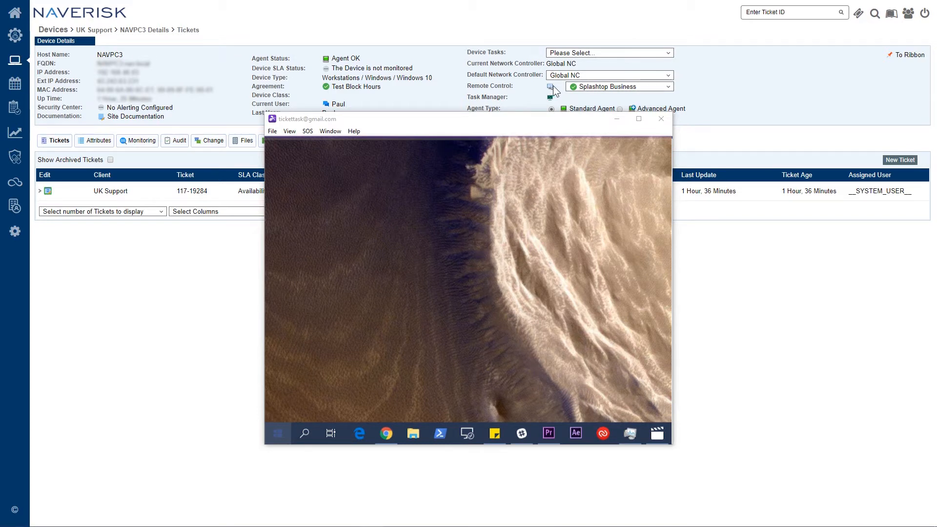
pyautogui.click(661, 119)
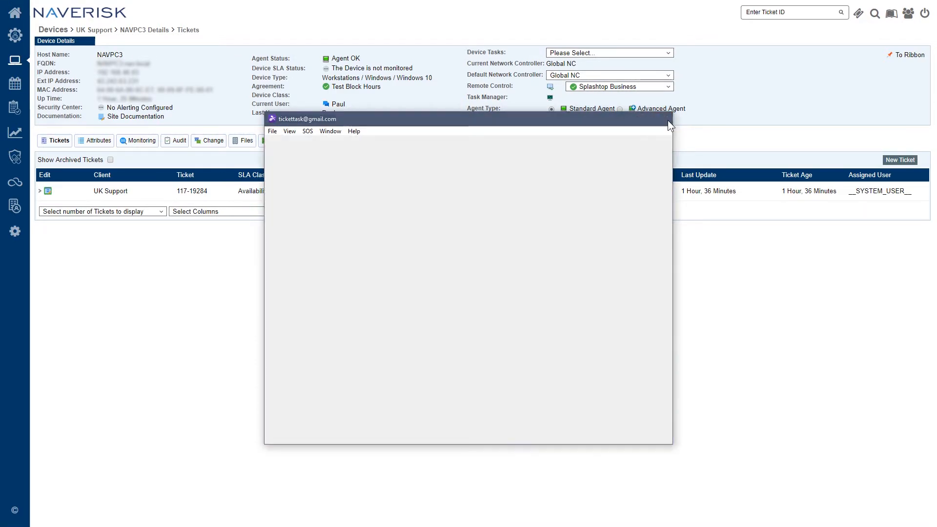
pyautogui.click(667, 88)
pyautogui.click(612, 96)
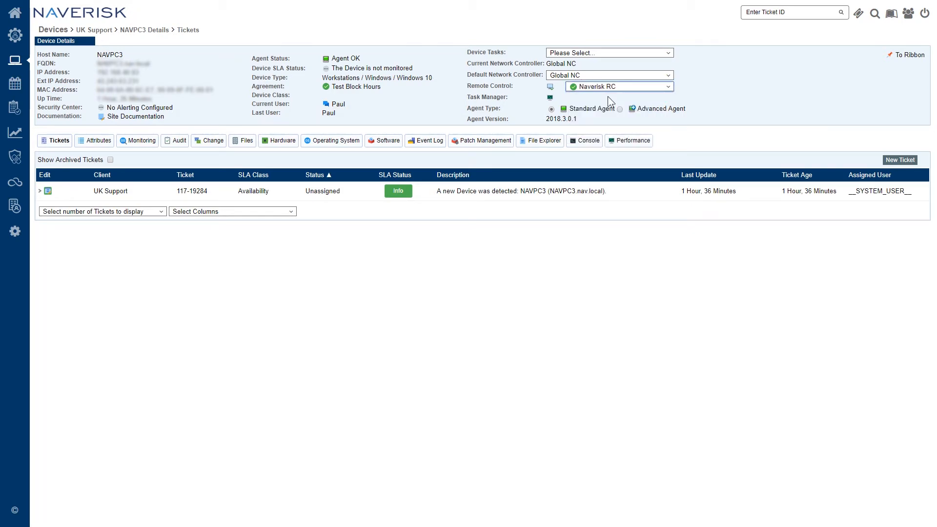
# - Start a remote control session to NAVPC3 from the Devices list, allowing the connection request, and close the session
pyautogui.click(64, 31)
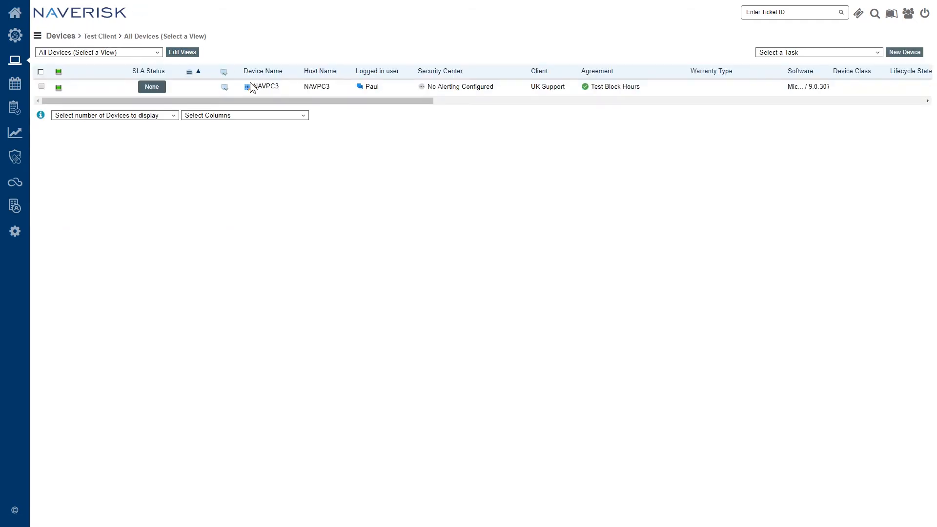
pyautogui.click(225, 88)
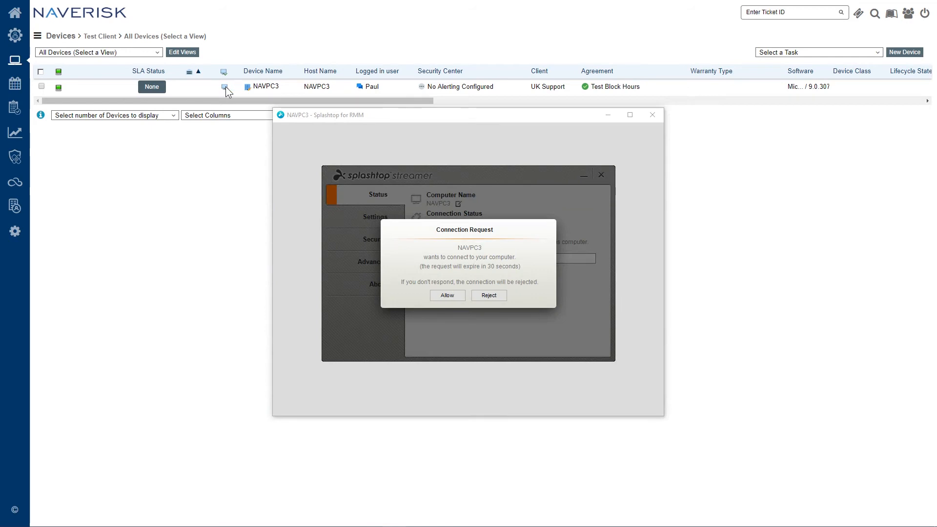
pyautogui.click(447, 295)
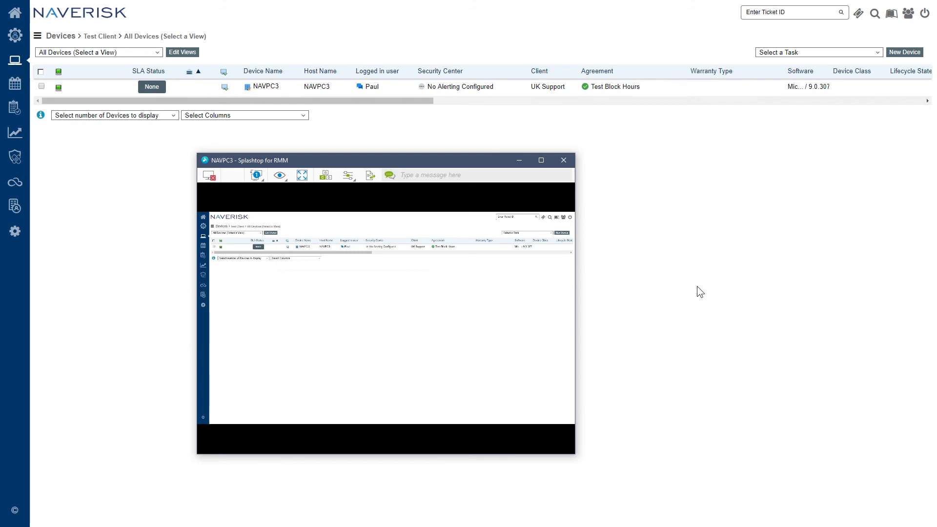
pyautogui.click(564, 161)
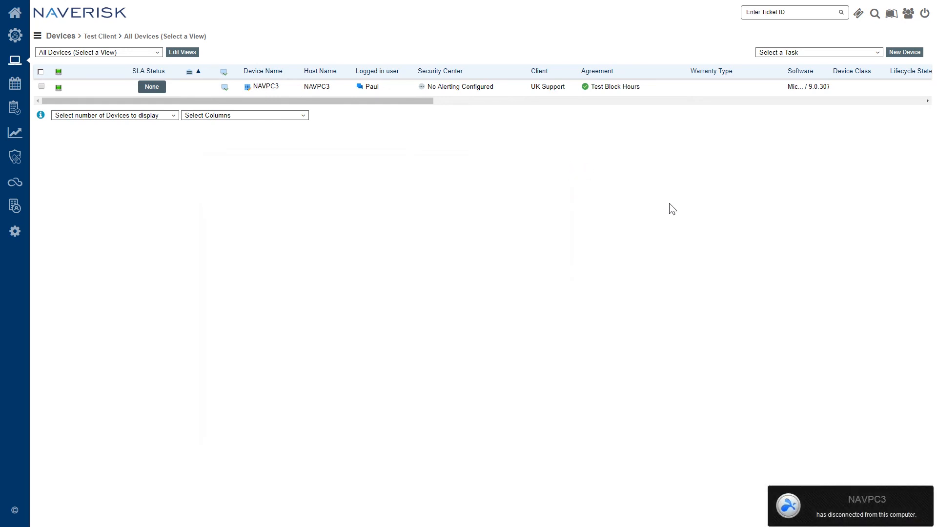